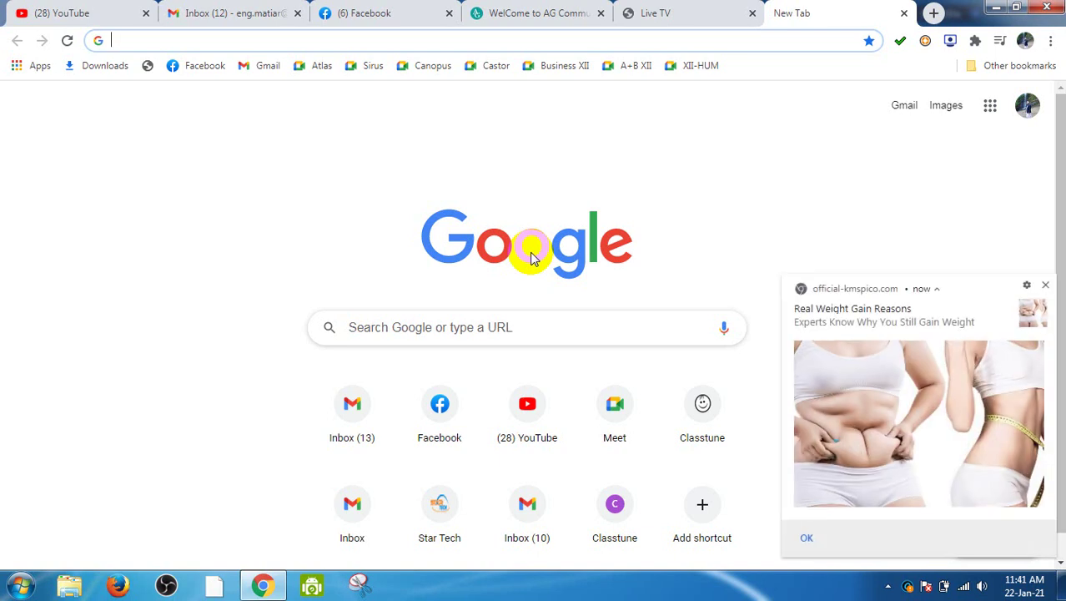
Step: Dismiss the website notification pop-up
{"action": "left_click", "coordinate": [1045, 286]}
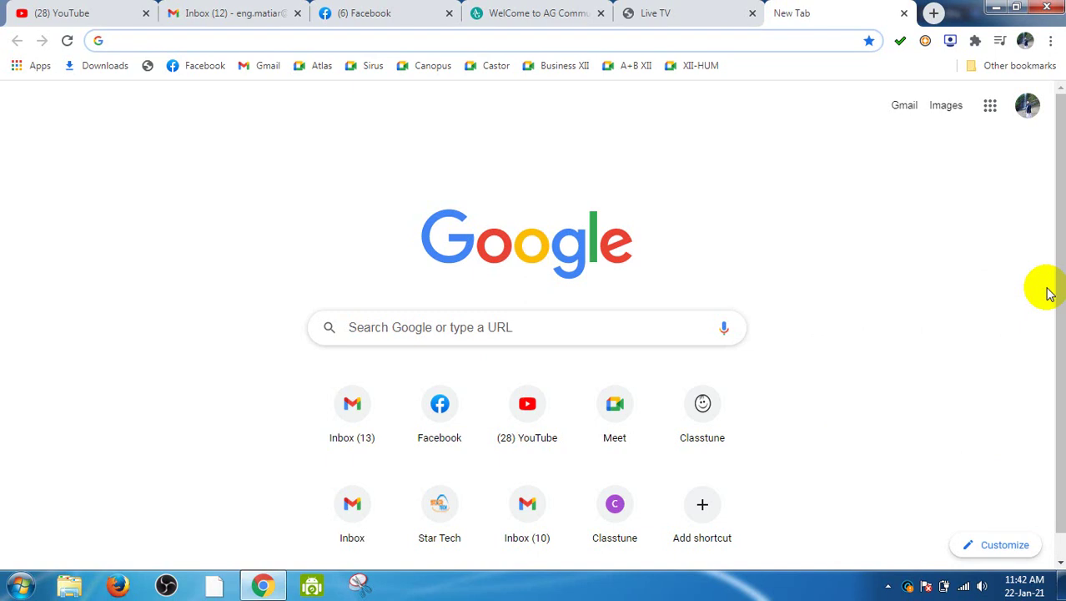
{"action": "type", "text": "f"}
{"action": "key", "text": "BackSpace"}
{"action": "type", "text": "g"}
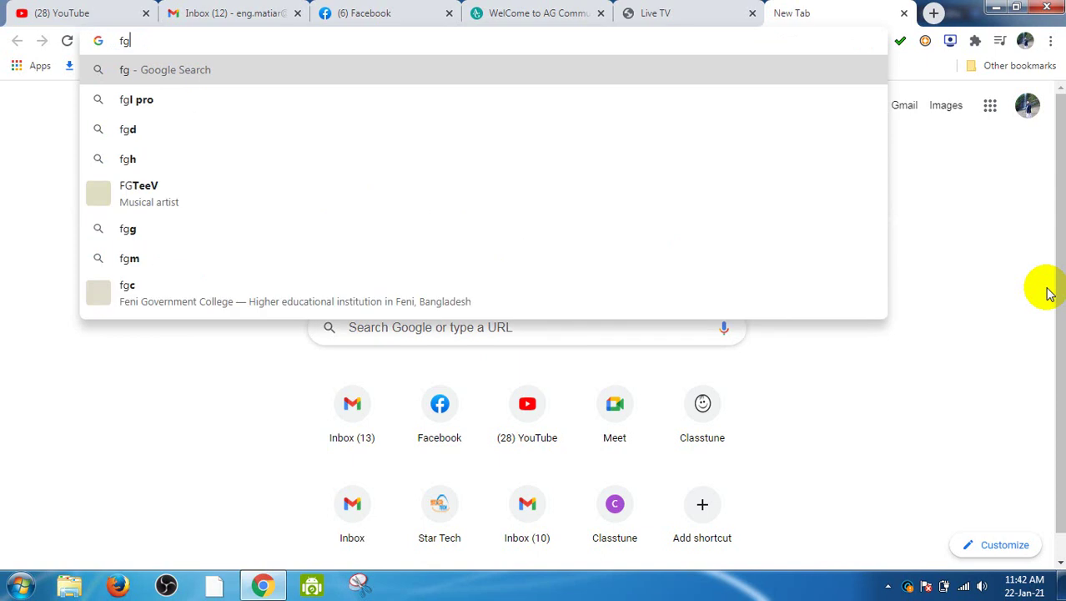
{"action": "key", "text": "BackSpace"}
{"action": "key", "text": "BackSpace"}
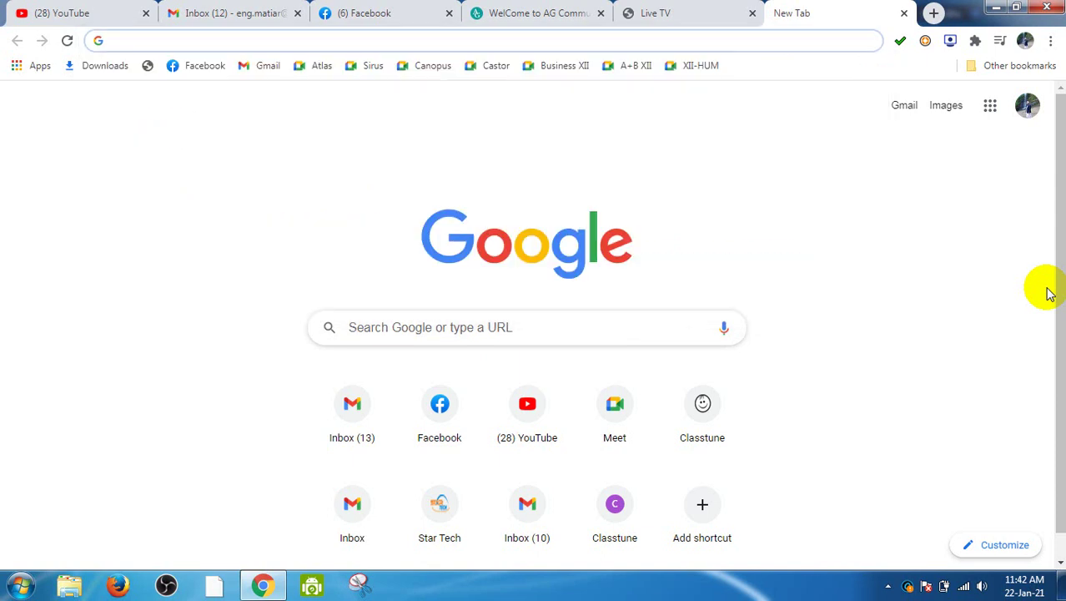
Step: Search Google for "google forms"
{"action": "type", "text": "goo"}
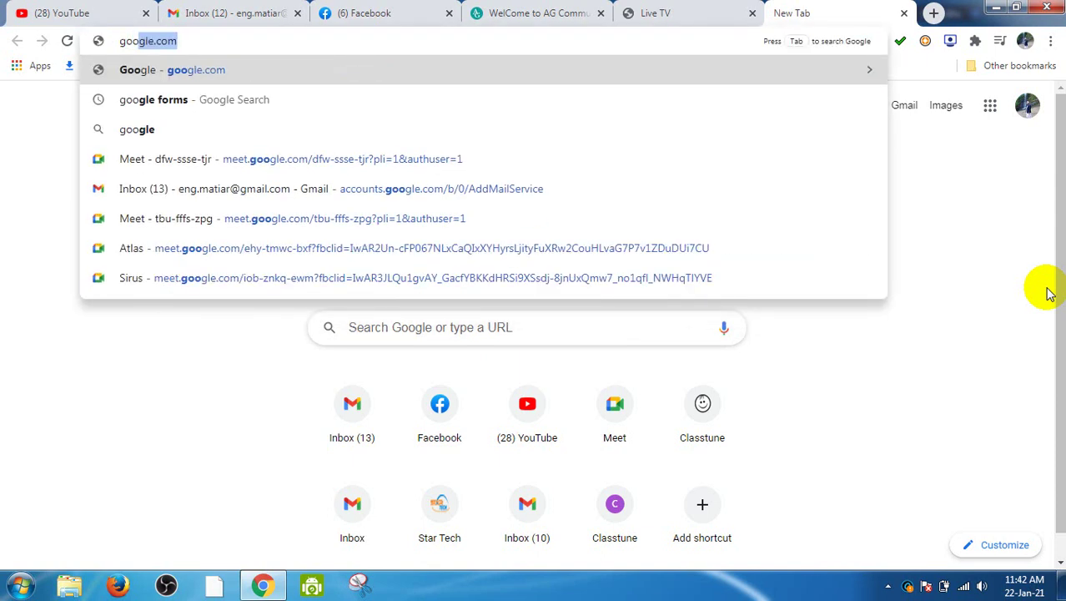
{"action": "type", "text": "gle"}
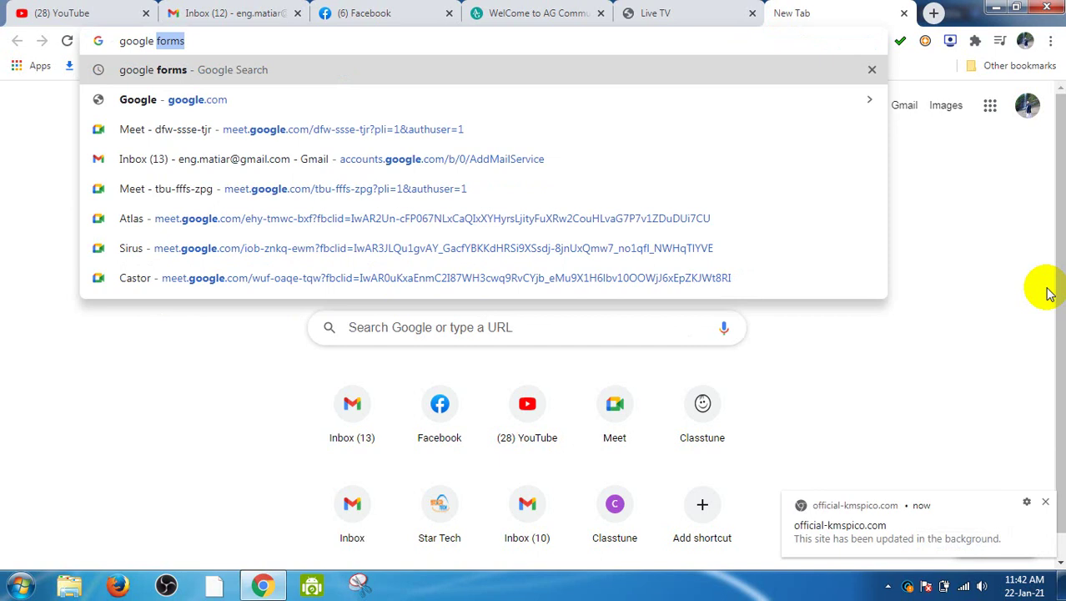
{"action": "key", "text": "Return"}
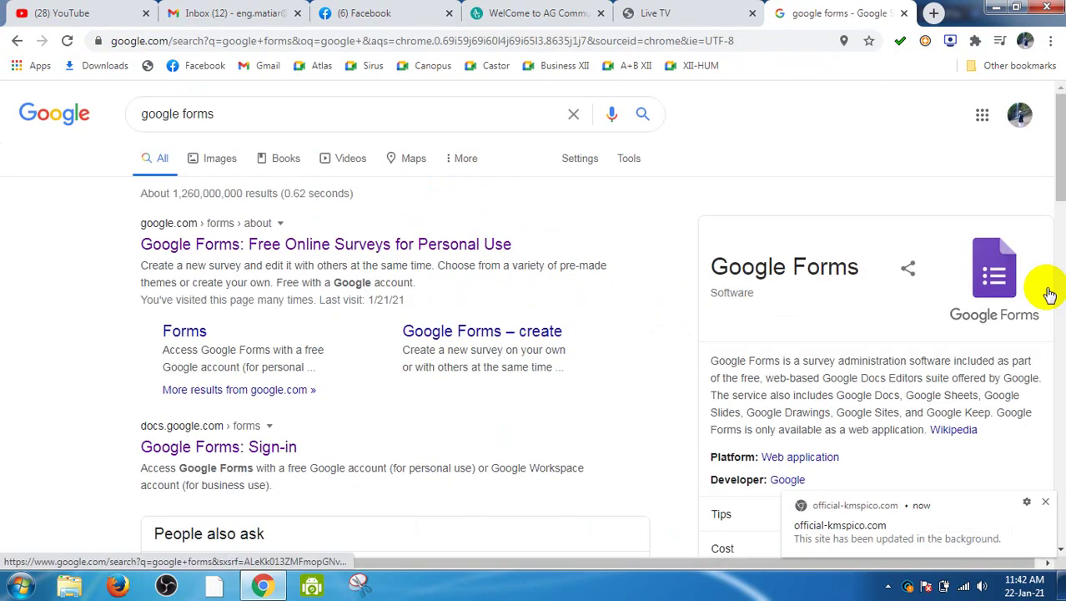
Step: Go to personal Google Forms from the first search result and open the recent form "Demo form test"
{"action": "left_click", "coordinate": [433, 251]}
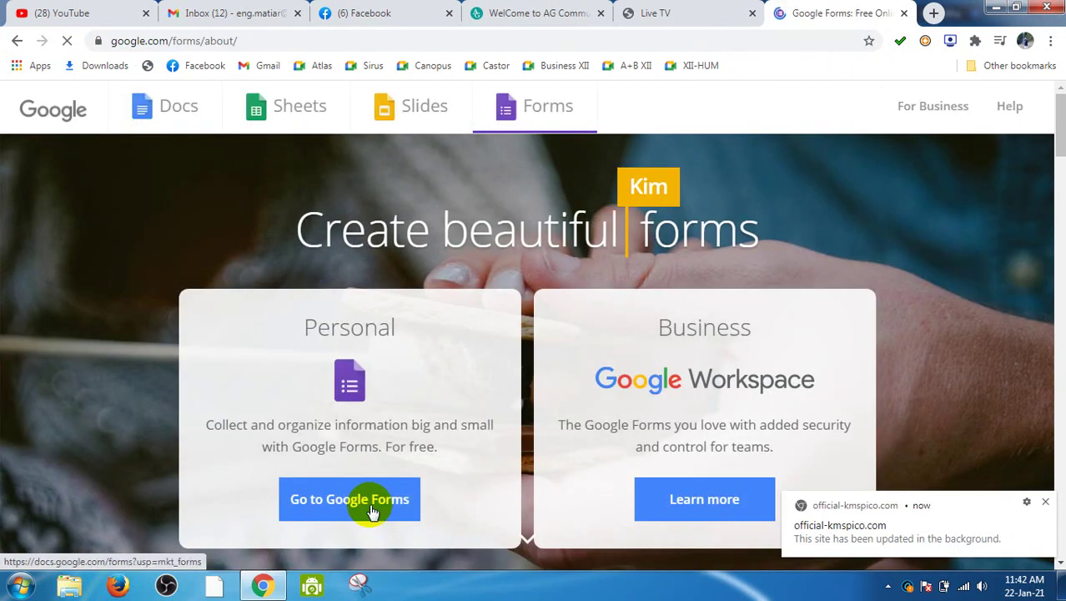
{"action": "left_click", "coordinate": [373, 509]}
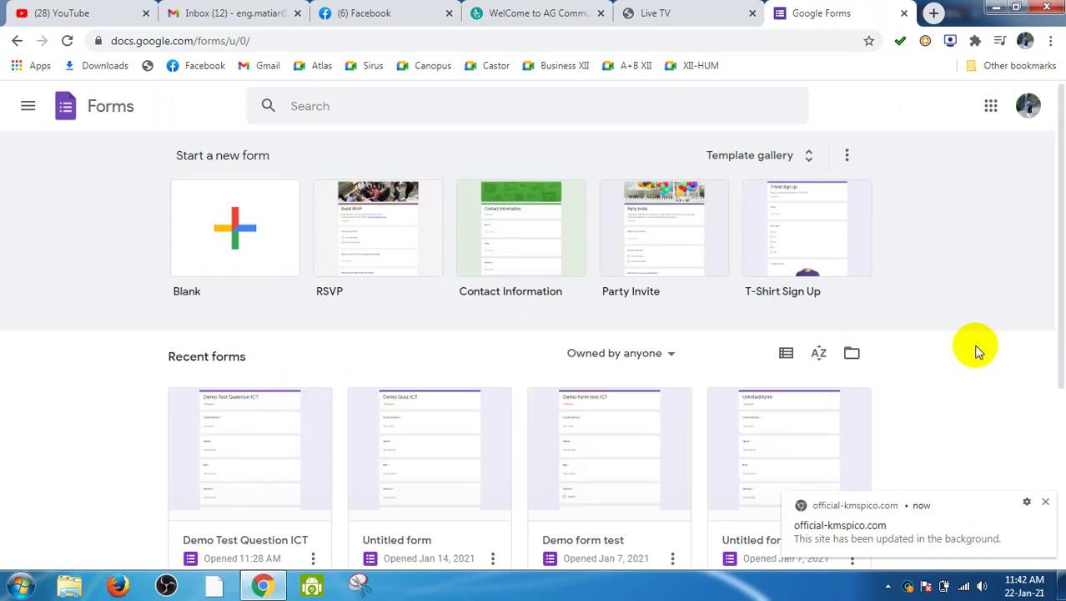
{"action": "left_click_drag", "start_coordinate": [1061, 230], "coordinate": [1061, 297]}
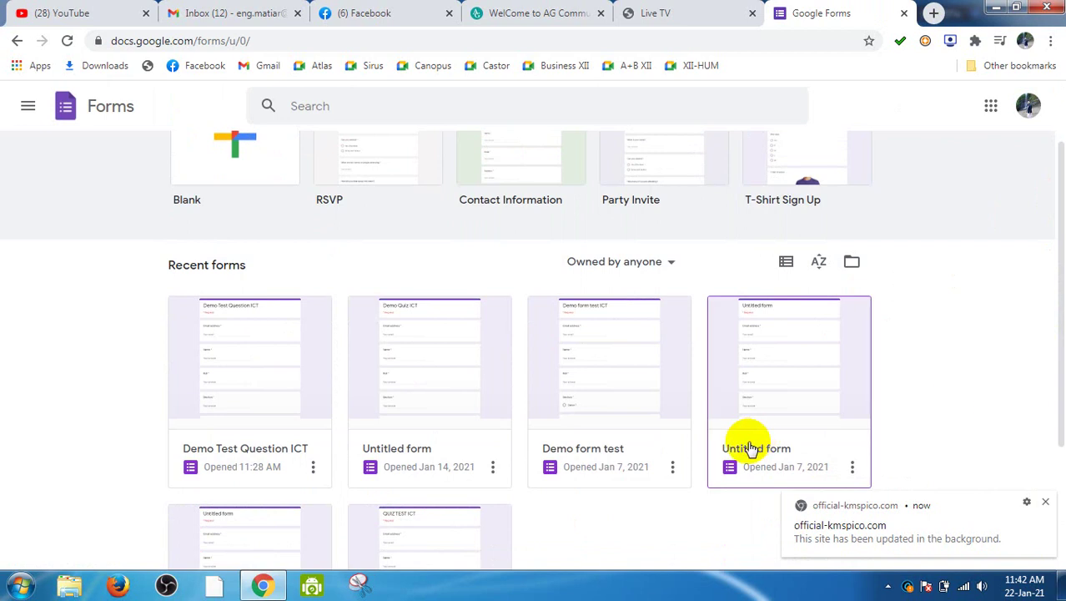
{"action": "left_click", "coordinate": [584, 387]}
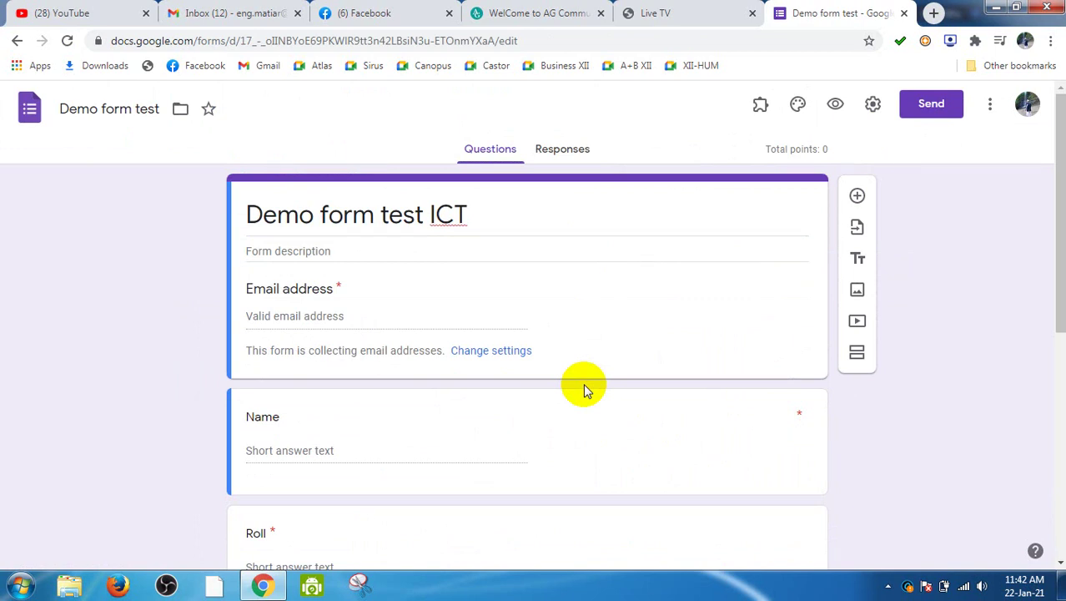
Step: Open the setup of the Form Presenter+Timer add-on and dismiss its account notice
{"action": "left_click", "coordinate": [761, 113]}
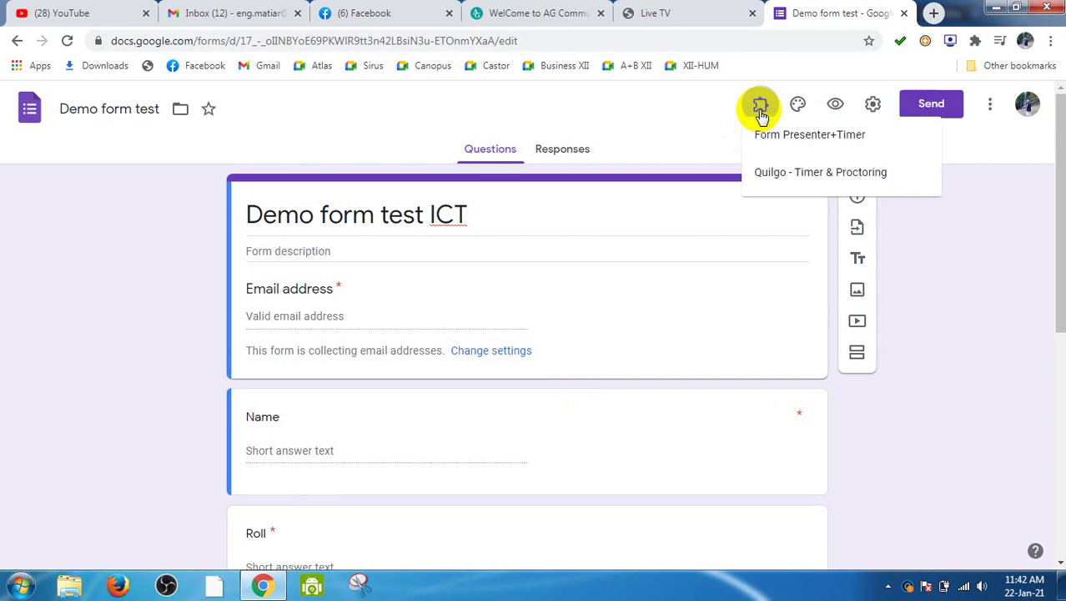
{"action": "left_click", "coordinate": [793, 150]}
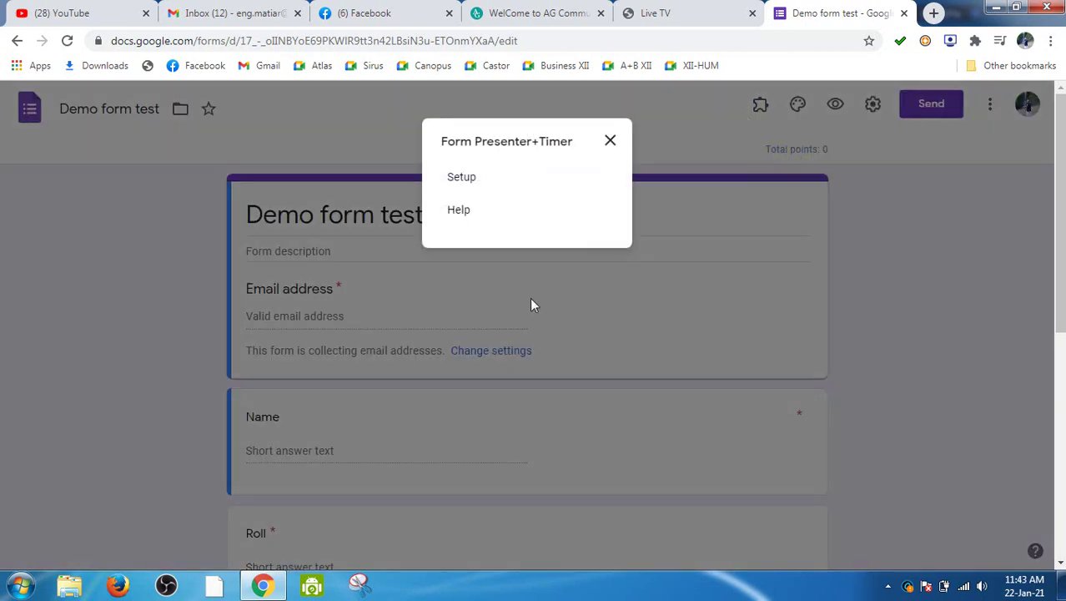
{"action": "left_click", "coordinate": [461, 178]}
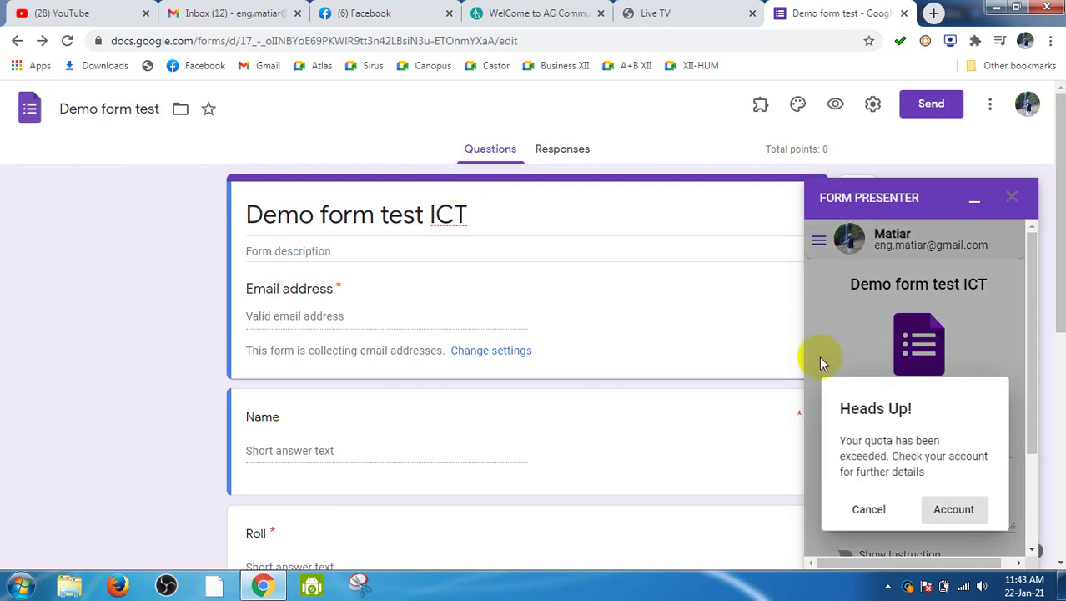
{"action": "left_click", "coordinate": [870, 508]}
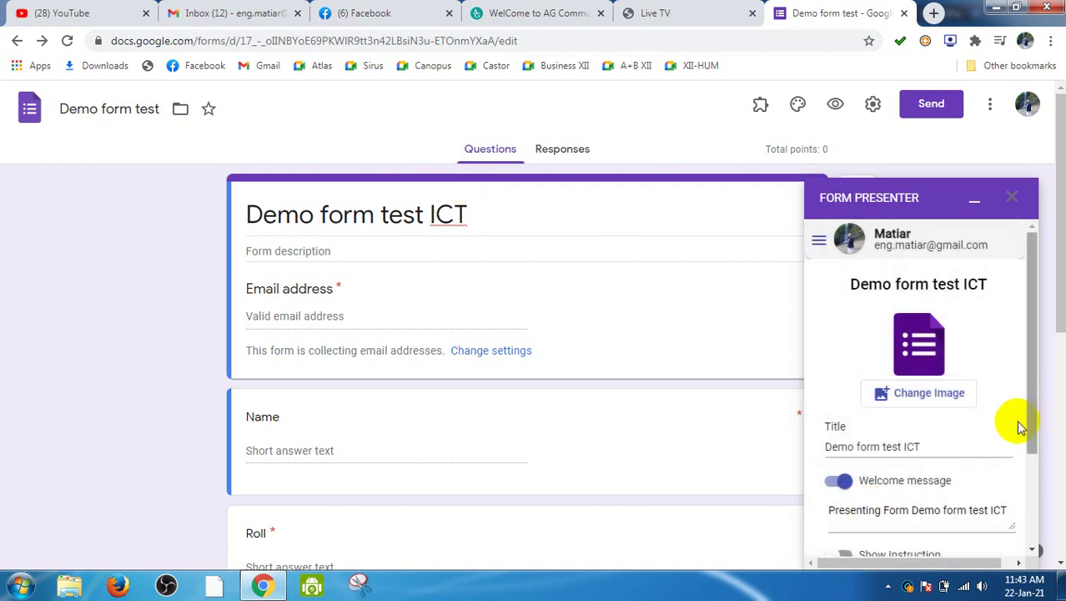
Step: Delete the published version of the form in Form Presenter and close the add-on
{"action": "left_click_drag", "start_coordinate": [1031, 424], "coordinate": [1045, 531]}
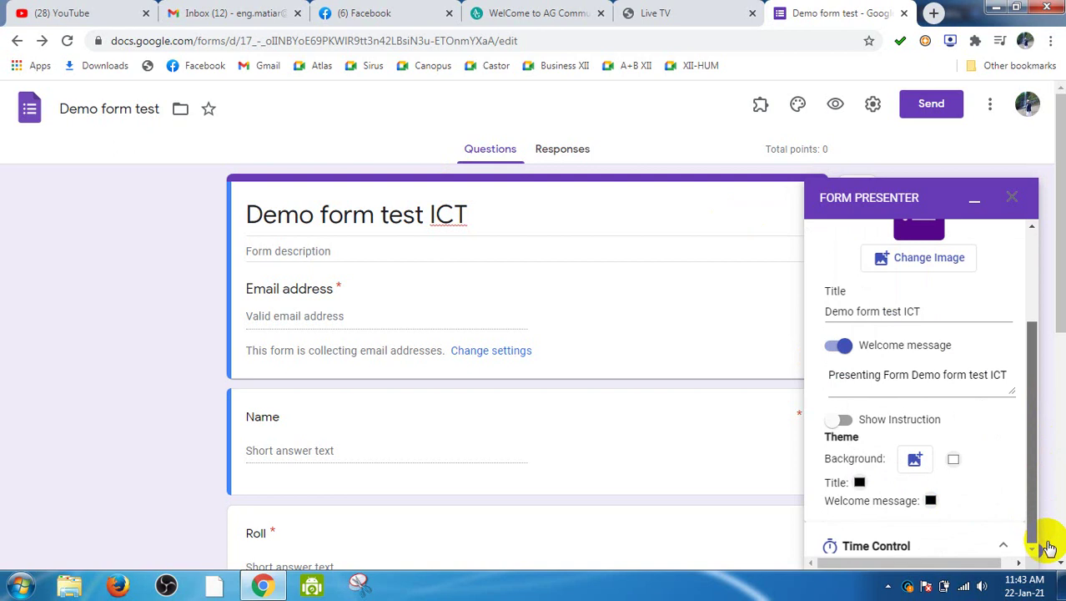
{"action": "left_click", "coordinate": [1019, 563]}
{"action": "left_click", "coordinate": [1019, 563]}
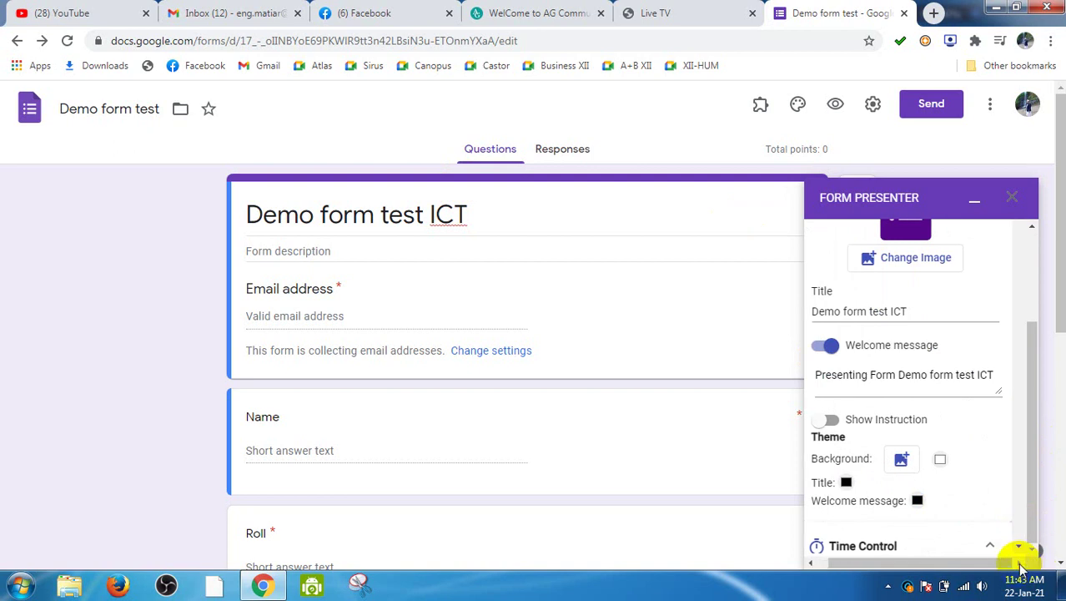
{"action": "scroll", "coordinate": [1019, 548], "scroll_direction": "down", "scroll_amount": 1}
{"action": "scroll", "coordinate": [1019, 548], "scroll_direction": "down", "scroll_amount": 8}
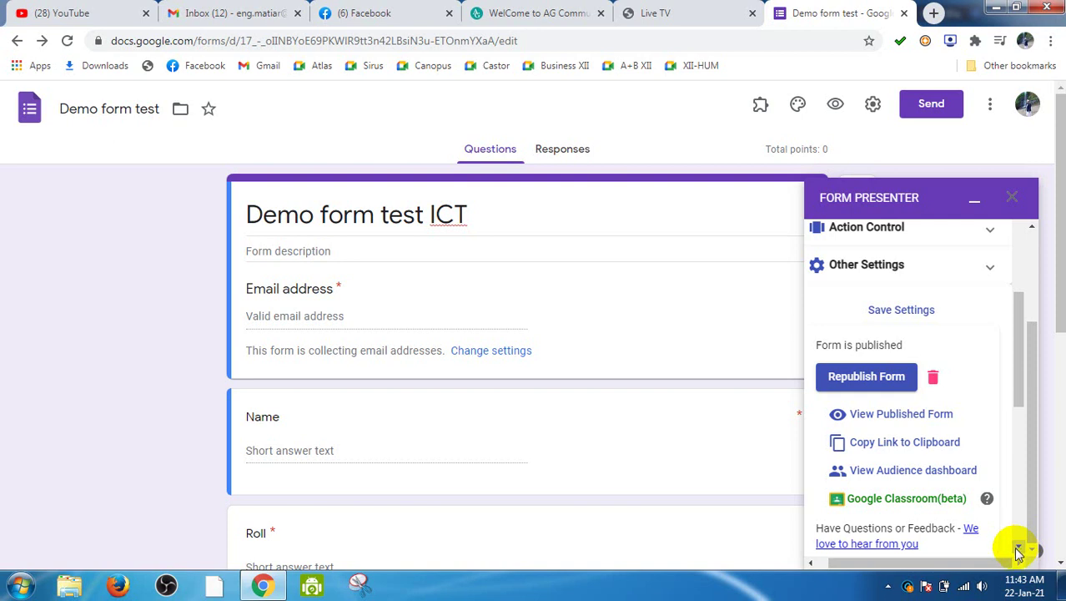
{"action": "left_click", "coordinate": [934, 378]}
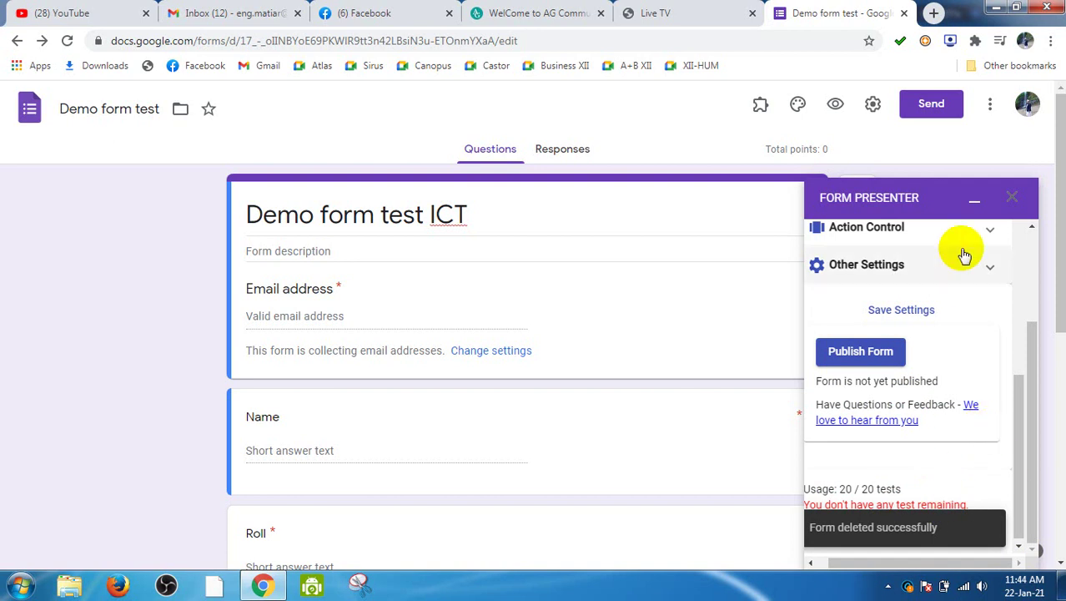
{"action": "left_click", "coordinate": [1012, 199]}
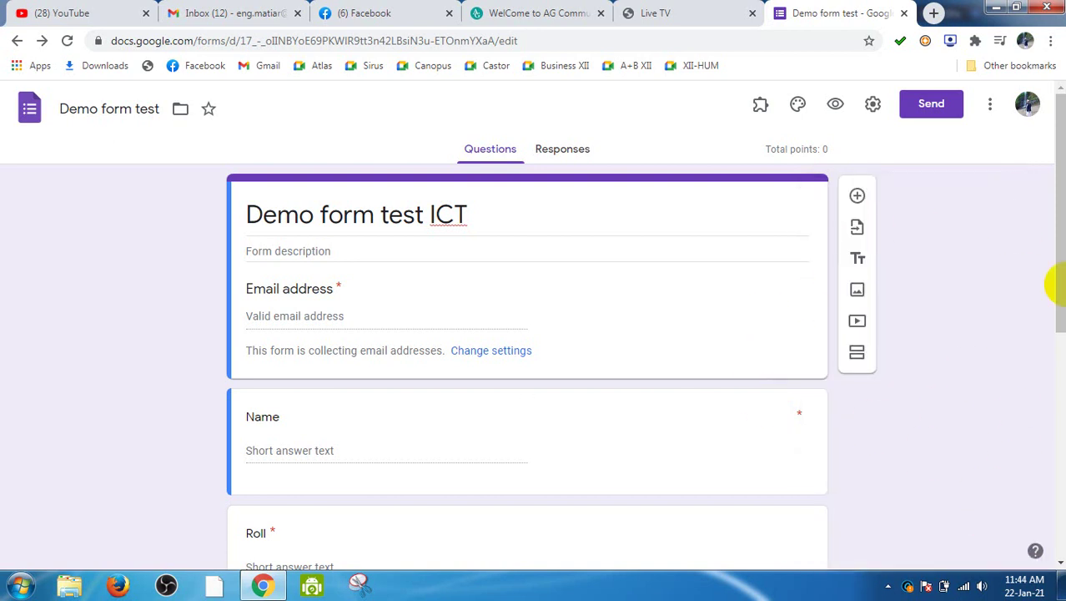
{"action": "left_click", "coordinate": [1060, 563]}
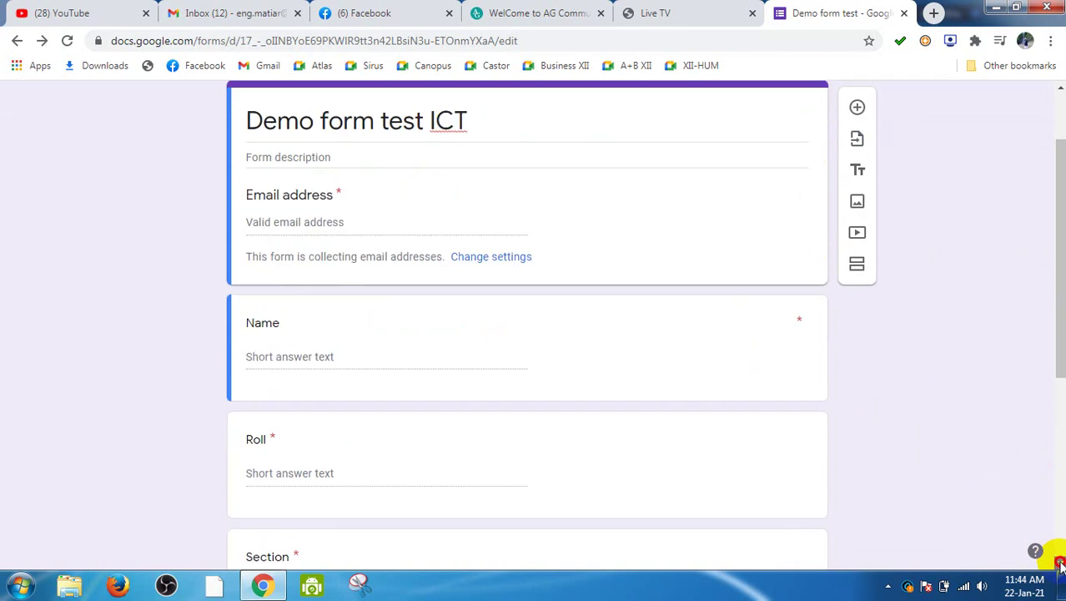
{"action": "scroll", "coordinate": [1060, 563], "scroll_direction": "down", "scroll_amount": 4}
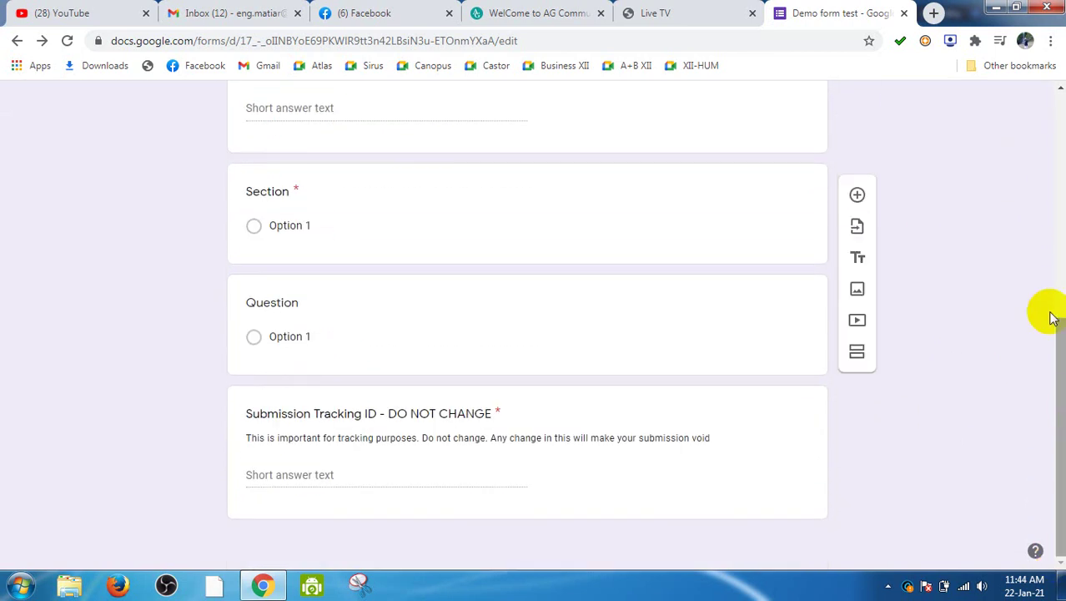
{"action": "left_click", "coordinate": [1060, 94]}
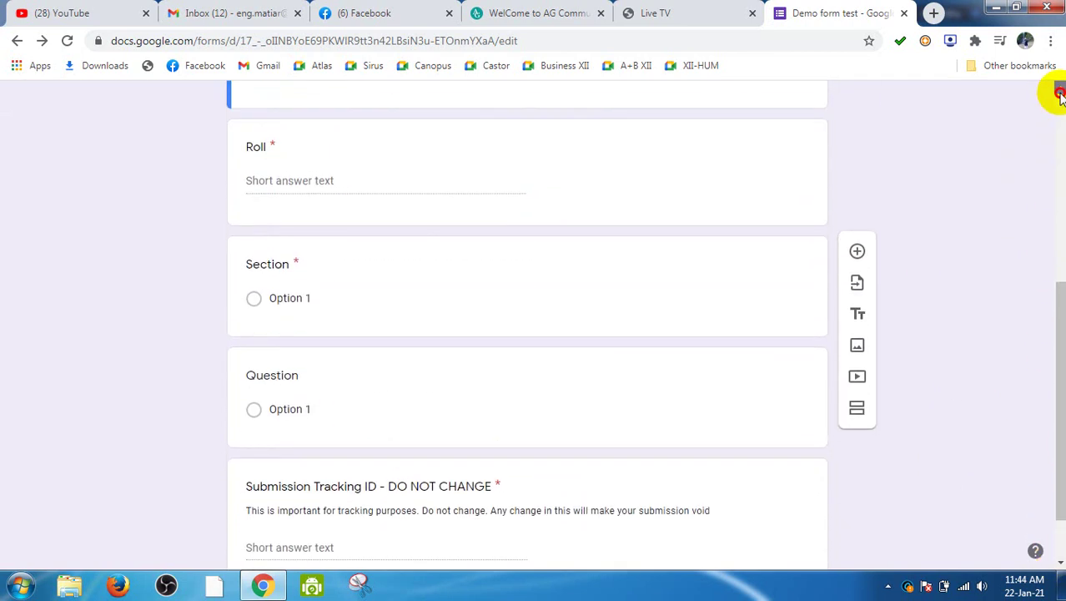
{"action": "scroll", "coordinate": [1059, 94], "scroll_direction": "up", "scroll_amount": 5}
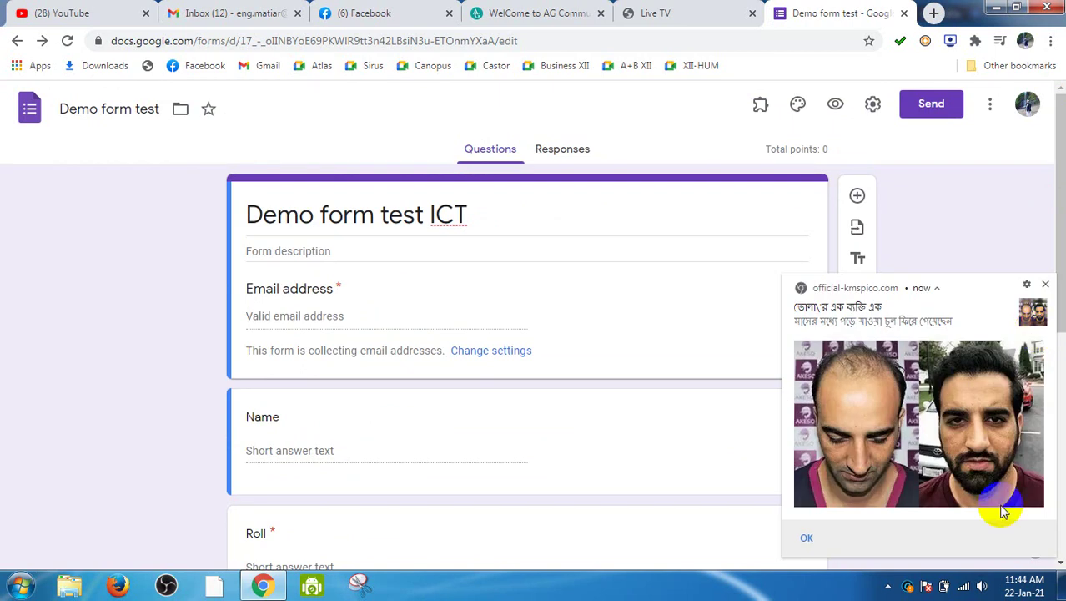
Step: Dismiss the notification pop-up and copy the form's unshortened share link, keeping email address collection on
{"action": "left_click", "coordinate": [1046, 286]}
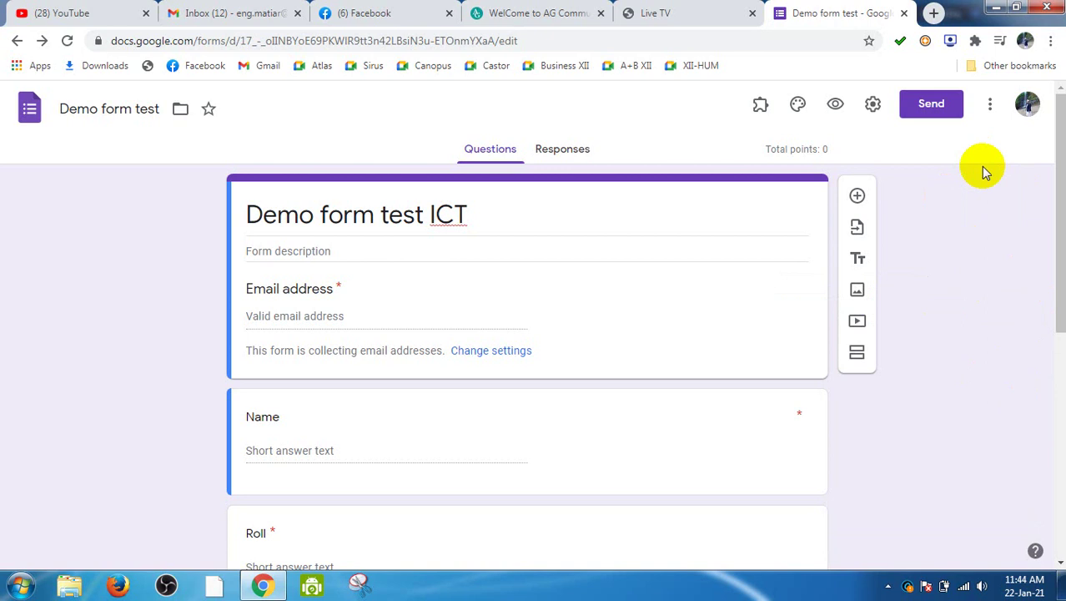
{"action": "left_click", "coordinate": [933, 104]}
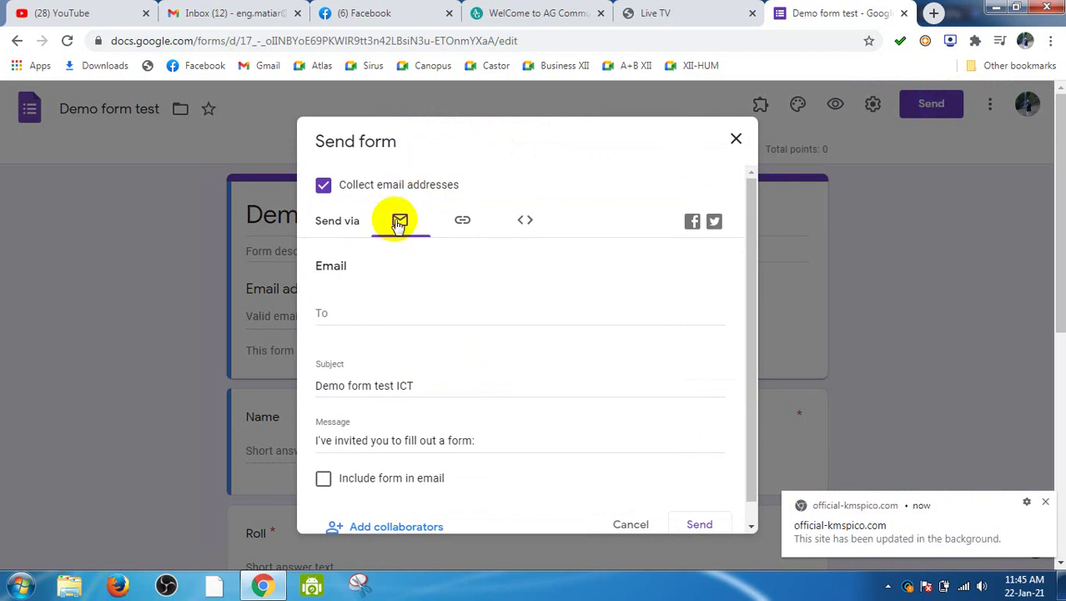
{"action": "left_click", "coordinate": [463, 221]}
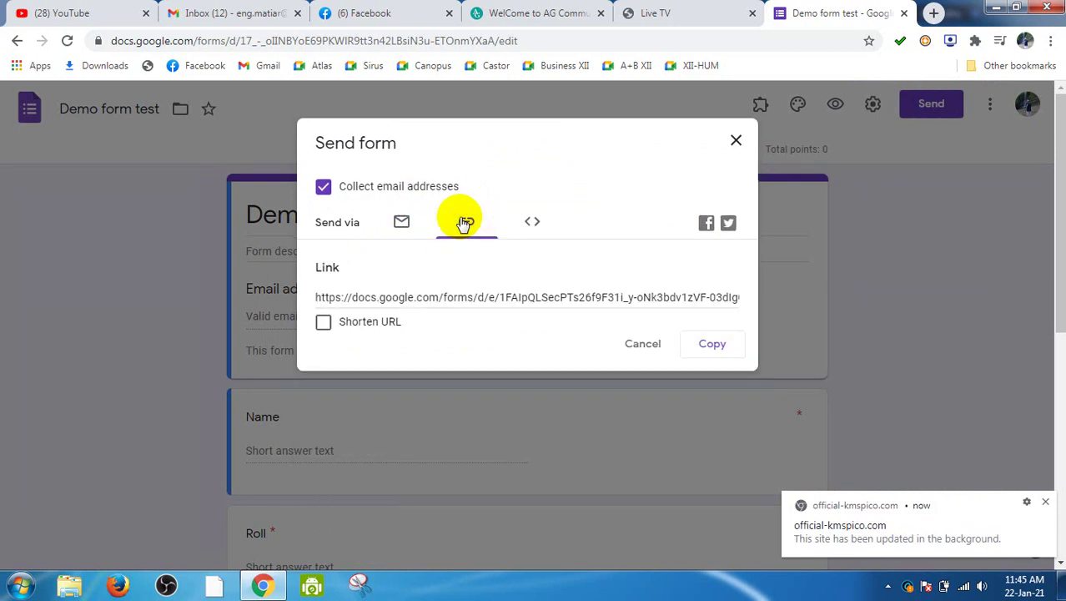
{"action": "left_click", "coordinate": [401, 221]}
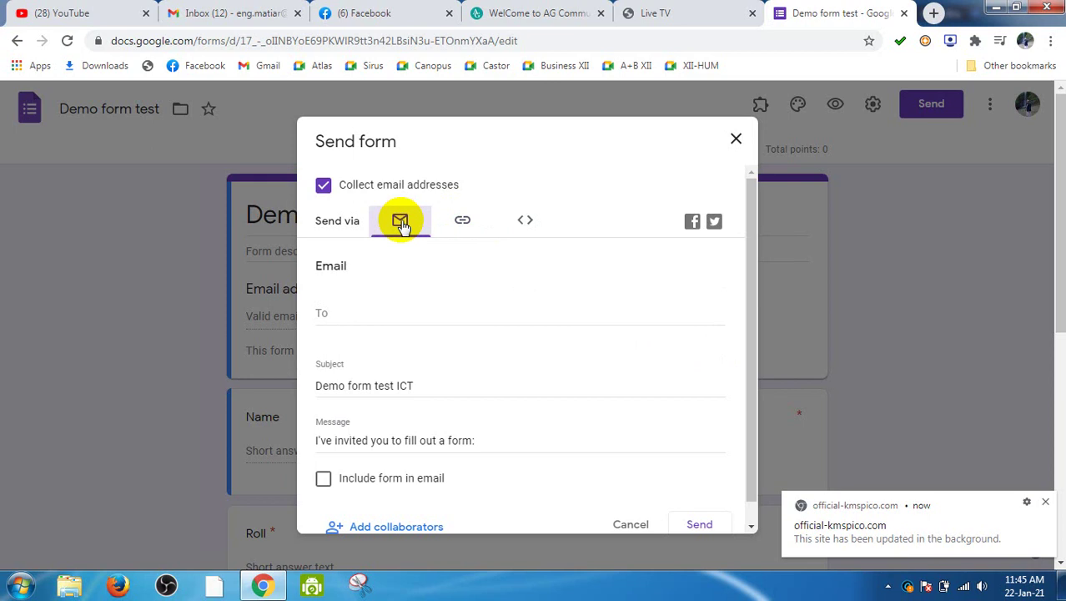
{"action": "left_click", "coordinate": [464, 226]}
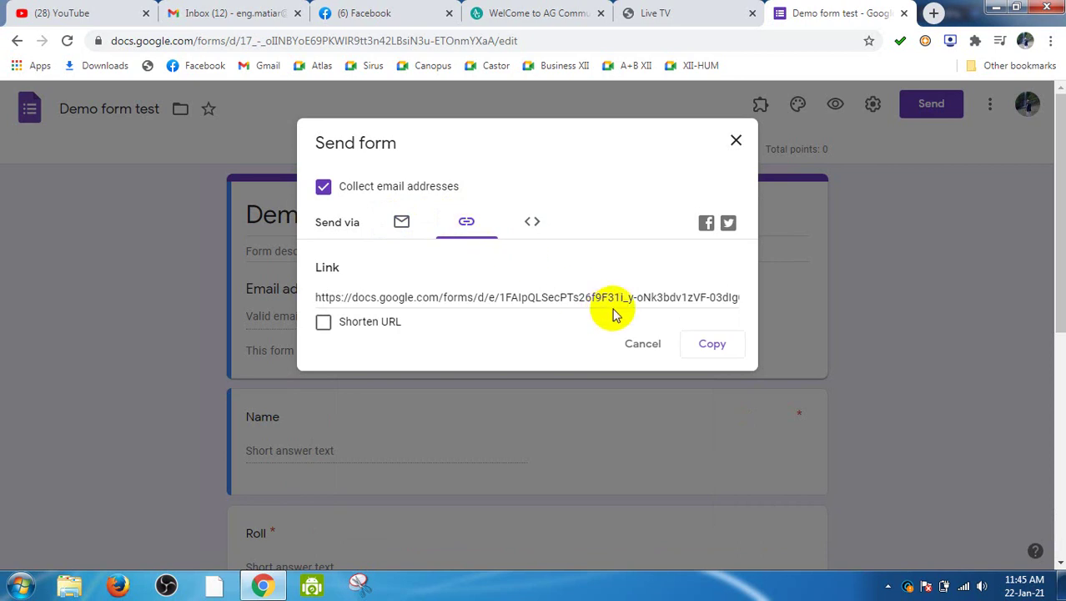
{"action": "left_click", "coordinate": [716, 348]}
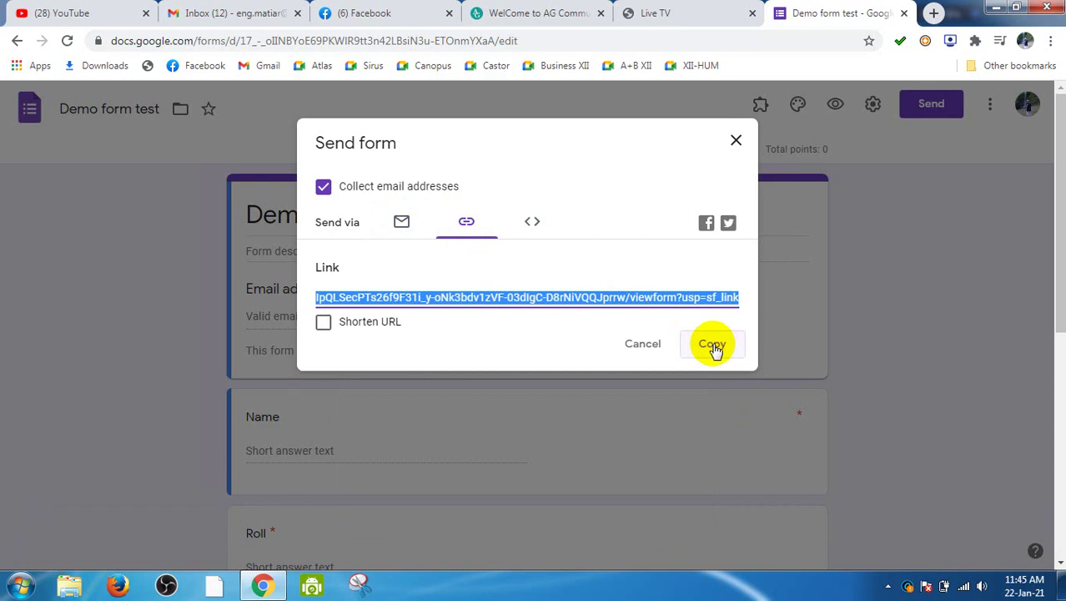
{"action": "left_click", "coordinate": [735, 140]}
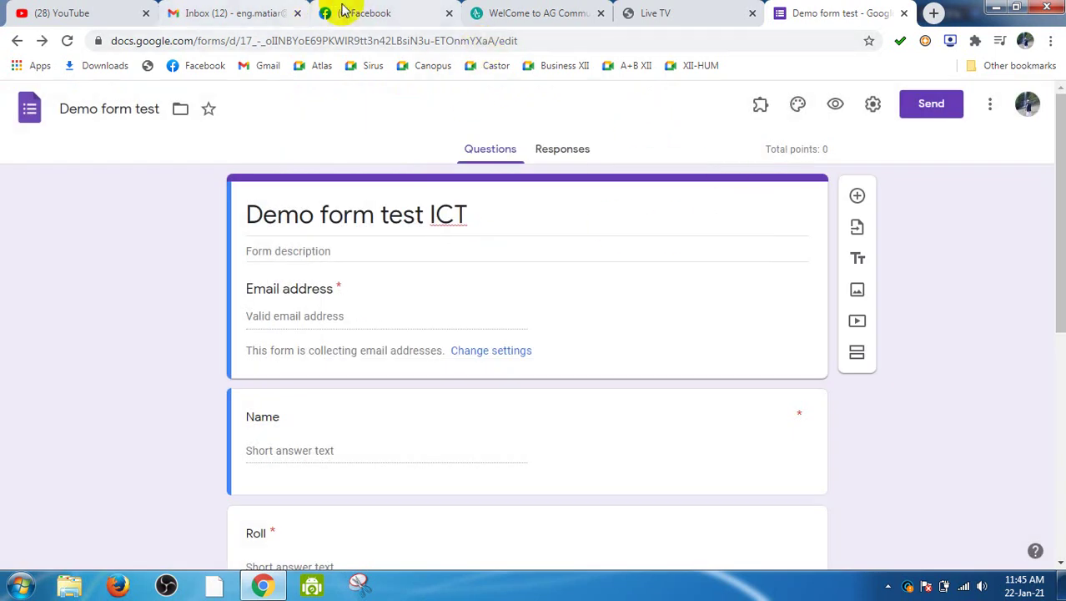
Step: Switch to Facebook, open the account owner's own Messenger conversation and send the copied form link there
{"action": "left_click", "coordinate": [405, 14]}
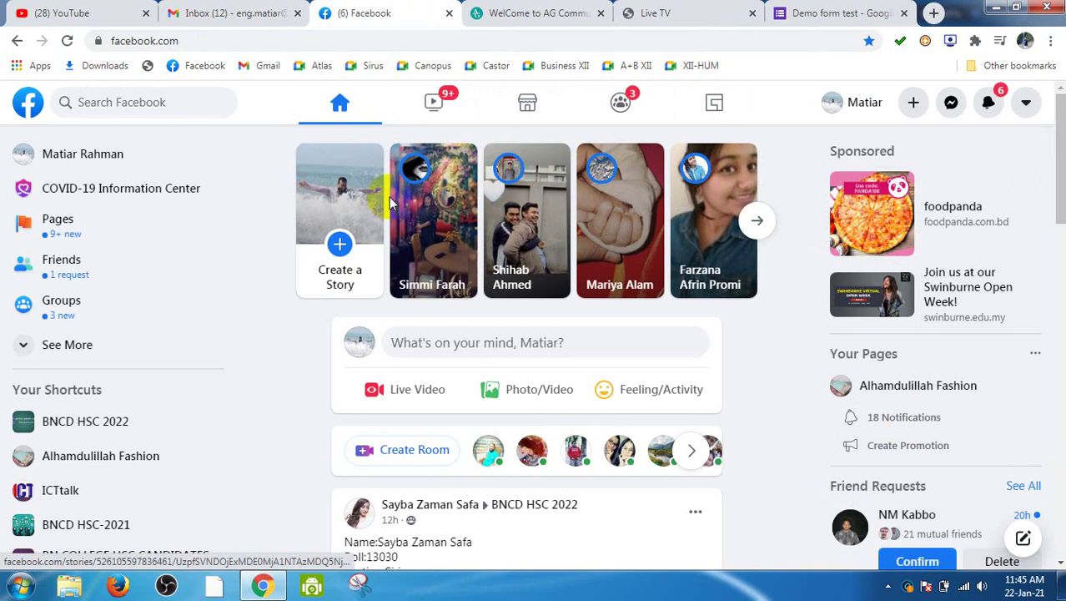
{"action": "left_click", "coordinate": [951, 106]}
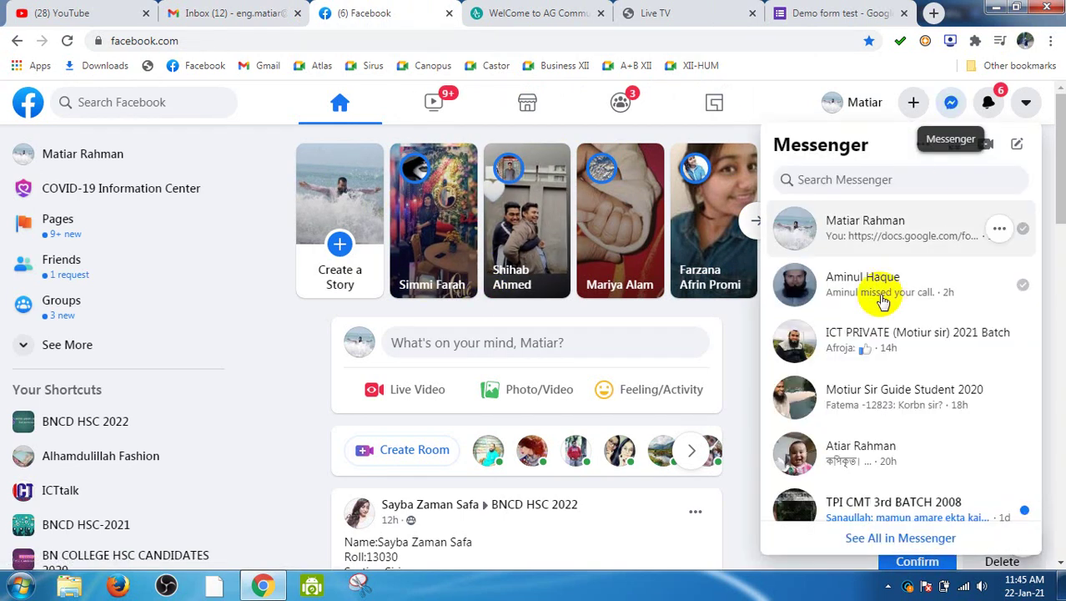
{"action": "left_click", "coordinate": [889, 230]}
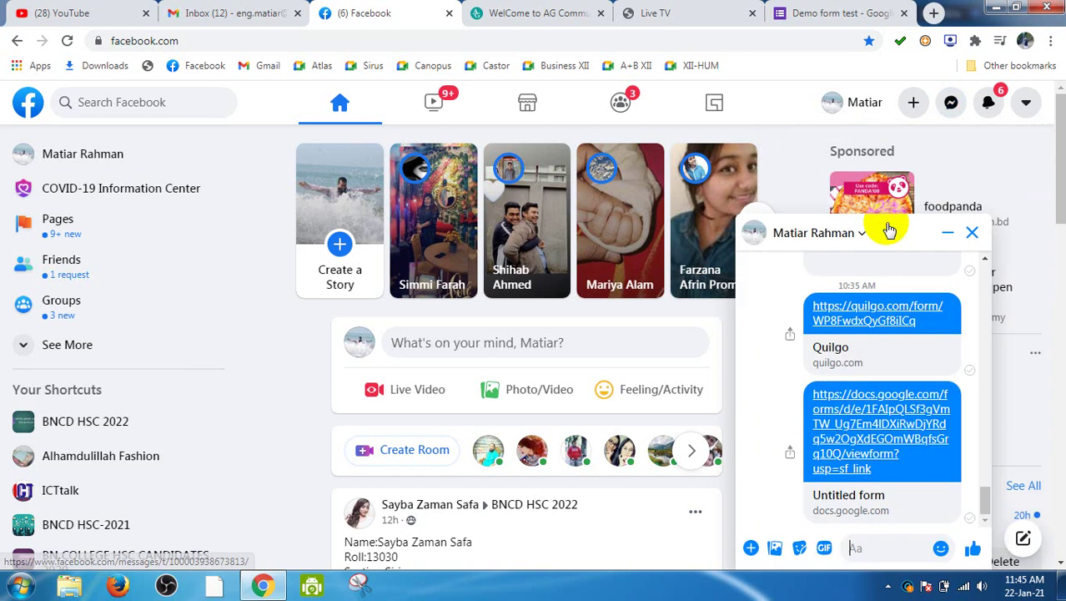
{"action": "left_click", "coordinate": [855, 560]}
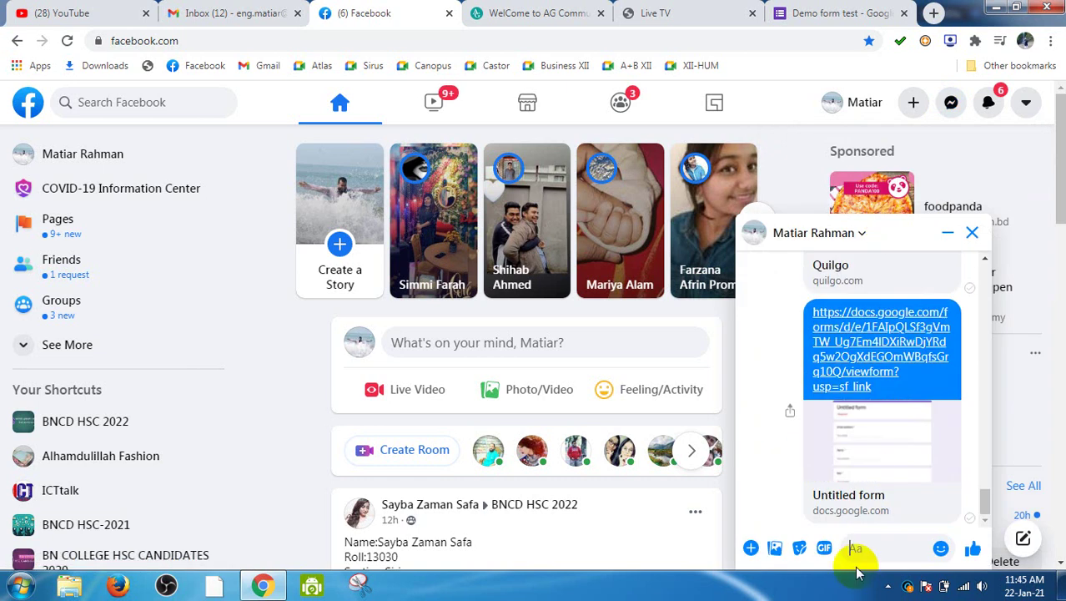
{"action": "key", "text": "ctrl+v"}
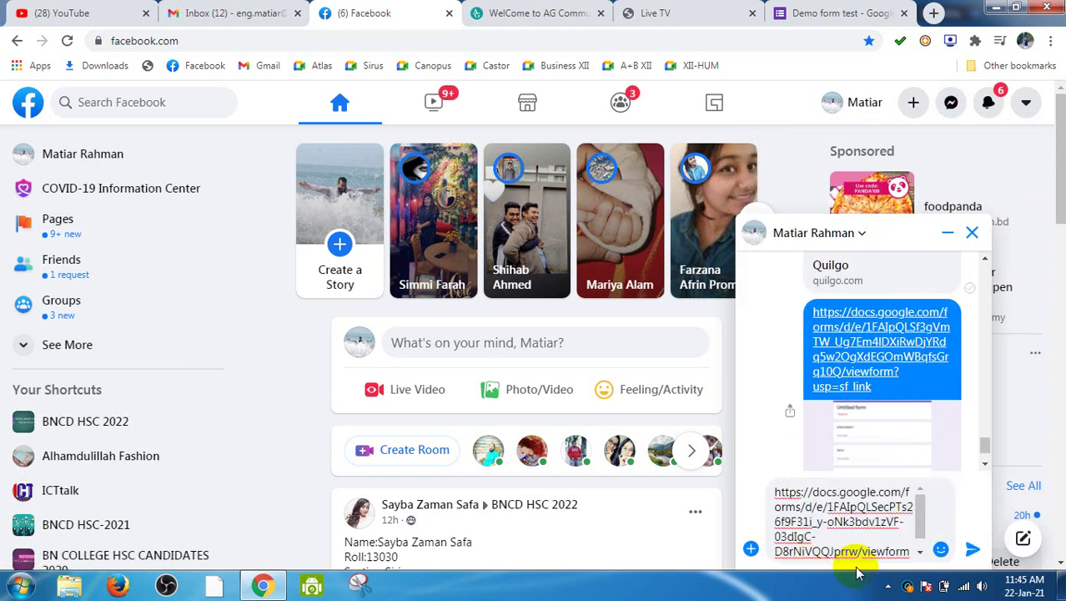
{"action": "key", "text": "Return"}
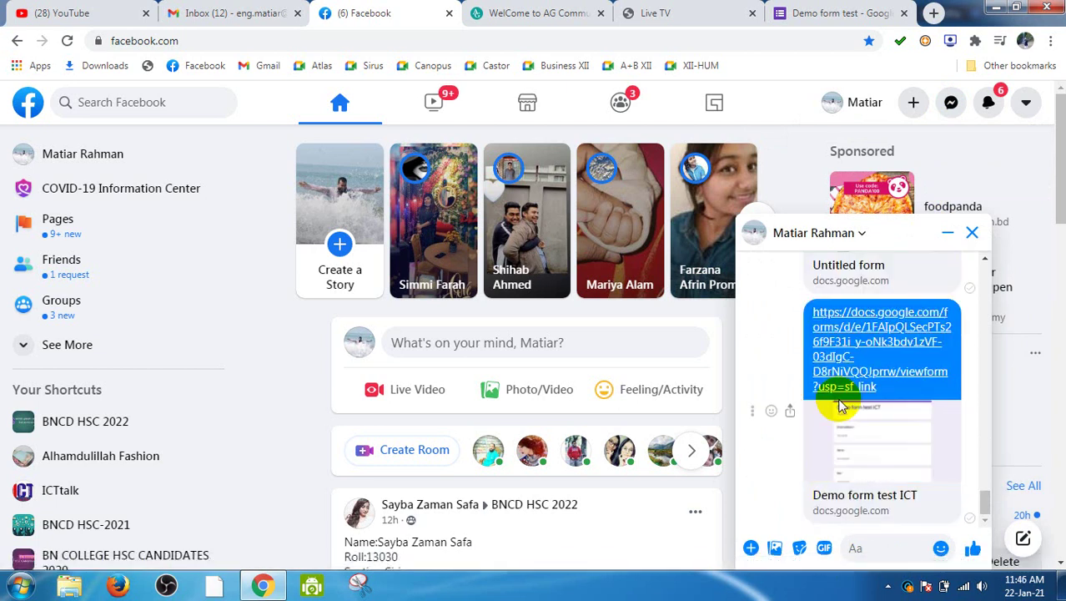
Step: Open the sent form link from the chat and review the "Demo form test ICT" questions down to the submit section
{"action": "left_click", "coordinate": [834, 326]}
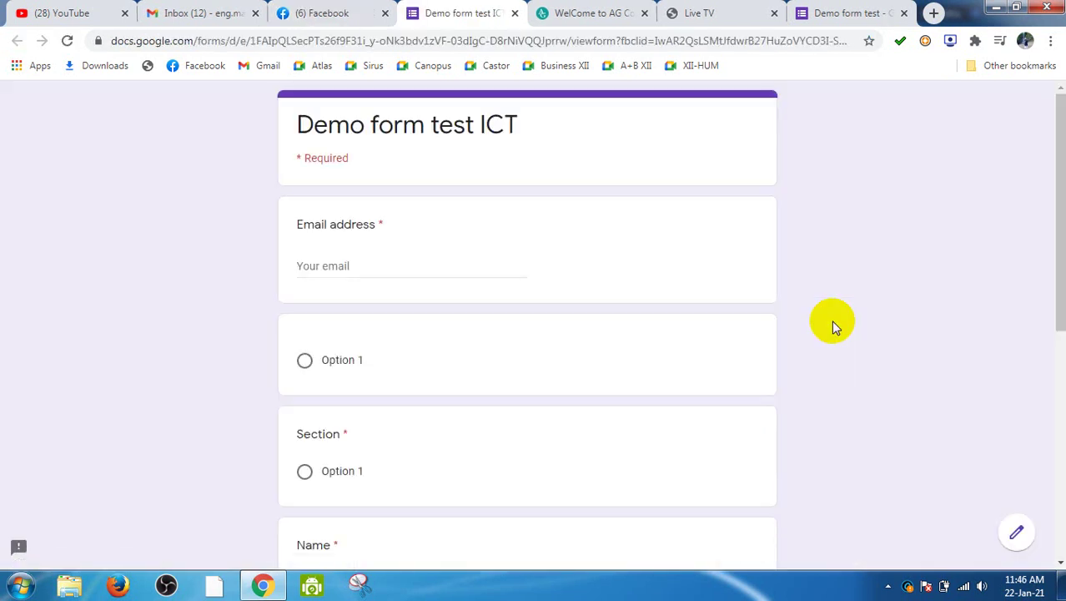
{"action": "scroll", "coordinate": [833, 326], "scroll_direction": "down", "scroll_amount": 6}
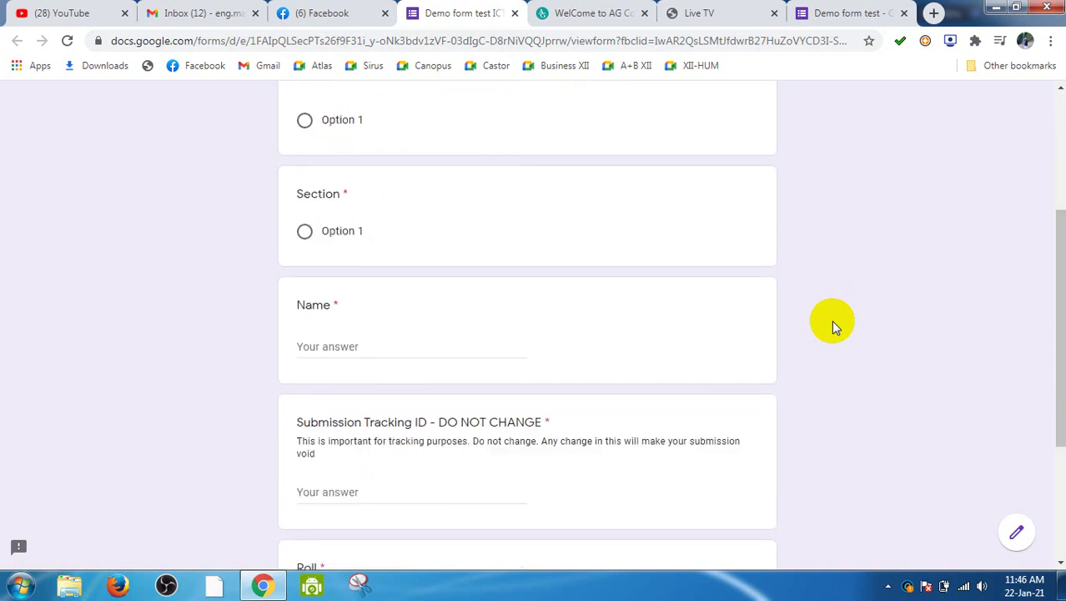
{"action": "scroll", "coordinate": [831, 319], "scroll_direction": "up", "scroll_amount": 6}
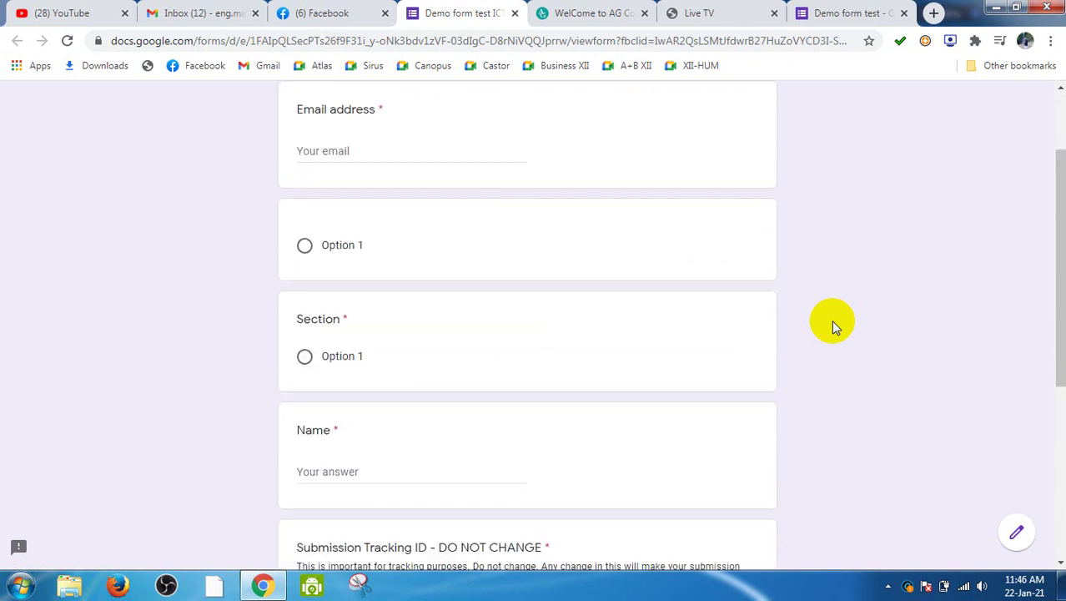
{"action": "scroll", "coordinate": [831, 320], "scroll_direction": "down", "scroll_amount": 1}
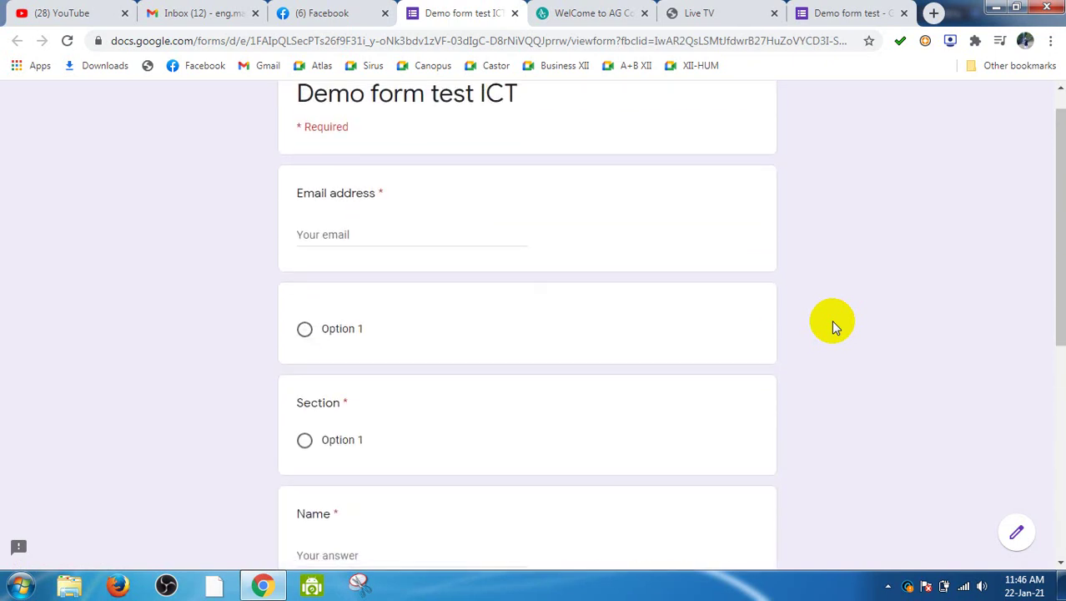
{"action": "scroll", "coordinate": [831, 320], "scroll_direction": "down", "scroll_amount": 5}
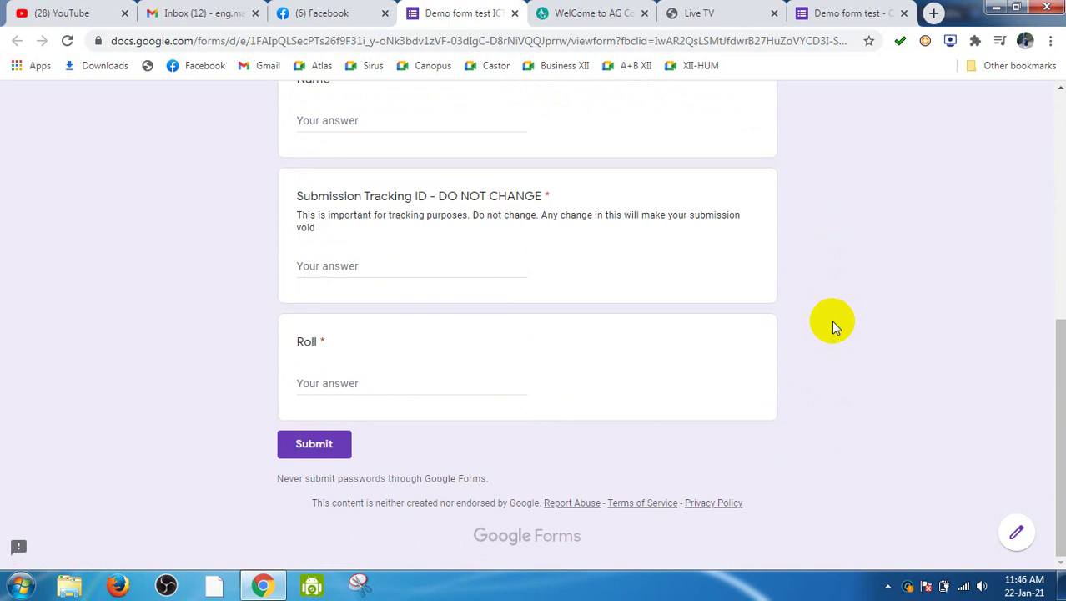
{"action": "scroll", "coordinate": [831, 320], "scroll_direction": "up", "scroll_amount": 6}
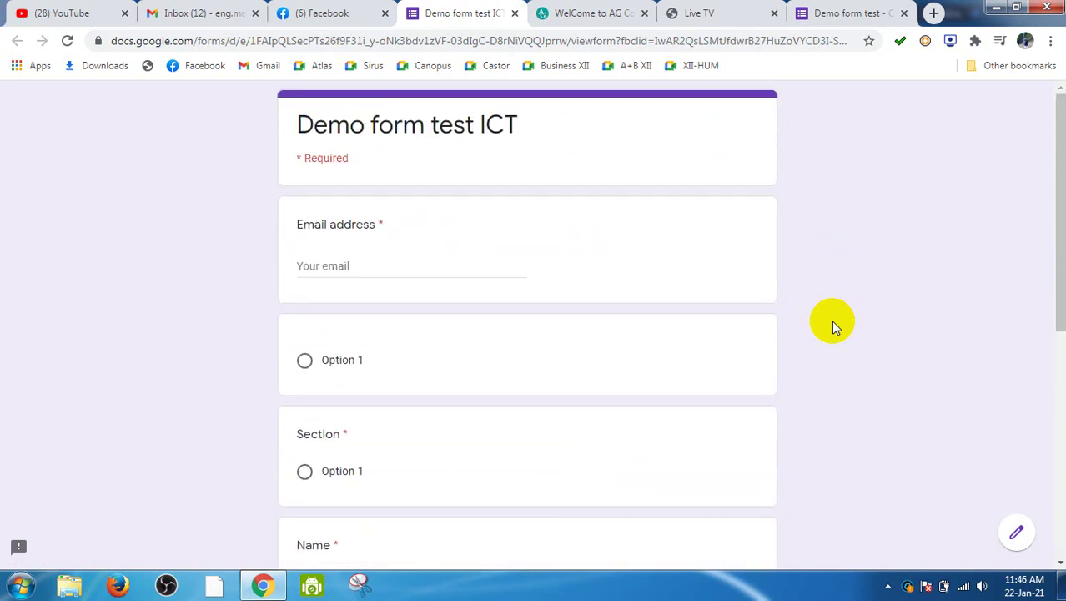